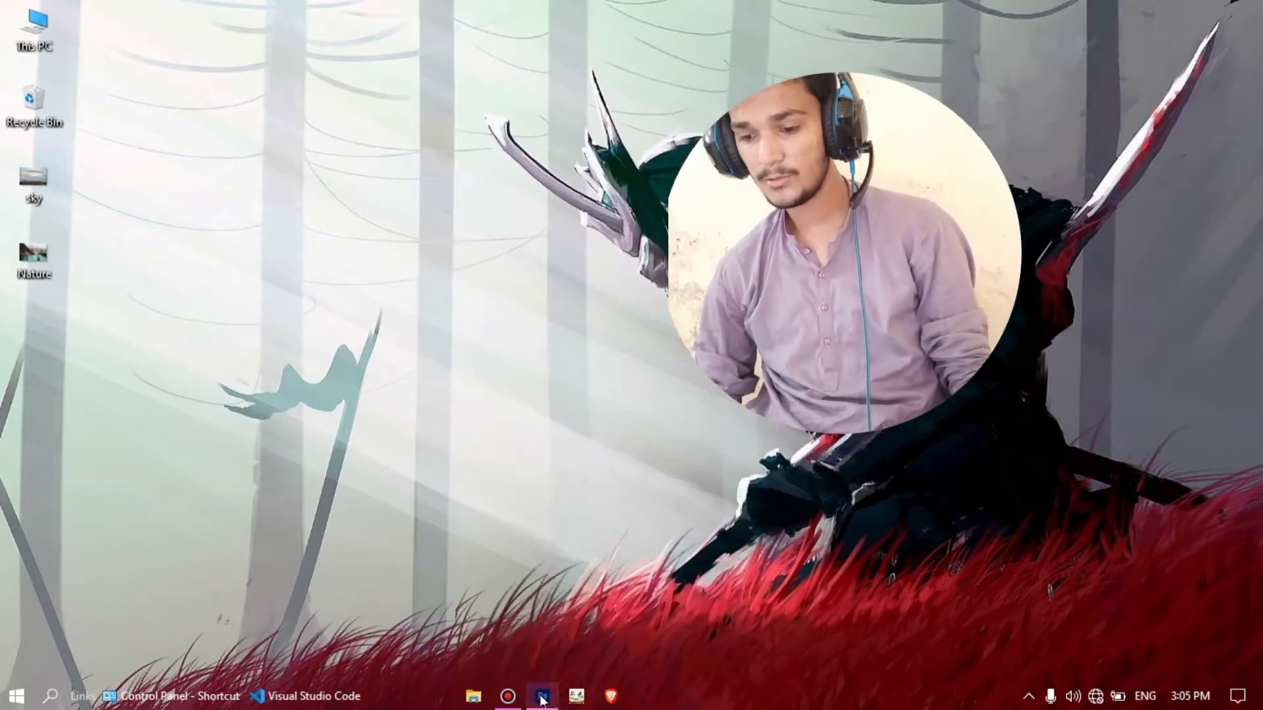
- Launch Photoshop and create a transparent 1280×720 px, 300 ppi document titled 'youtube lec01'
left_click(542, 700)
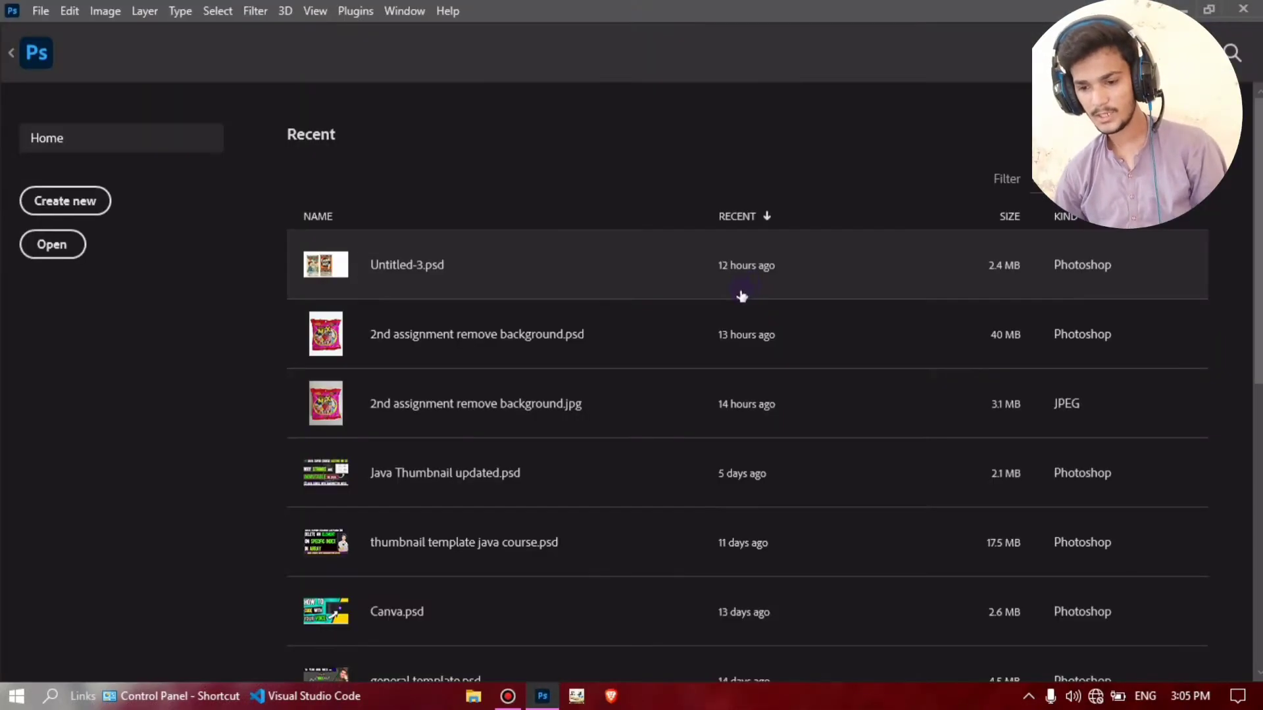
key("ctrl+n")
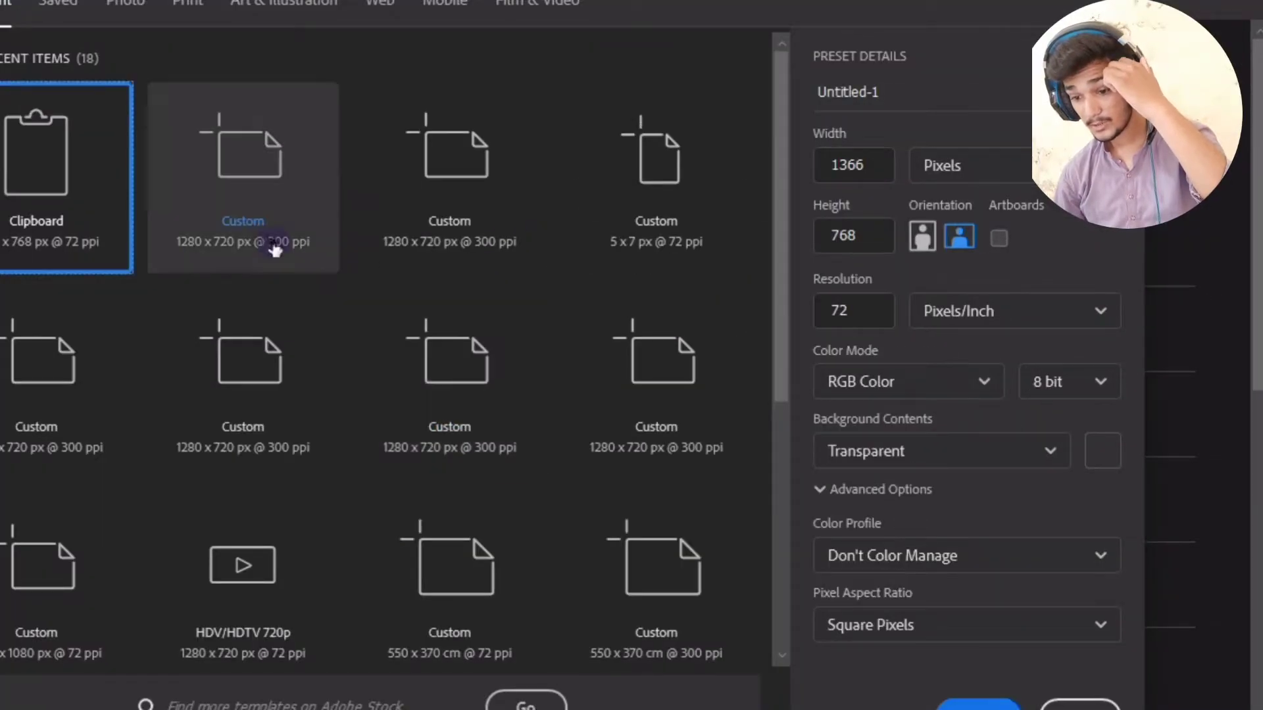
left_click(455, 264)
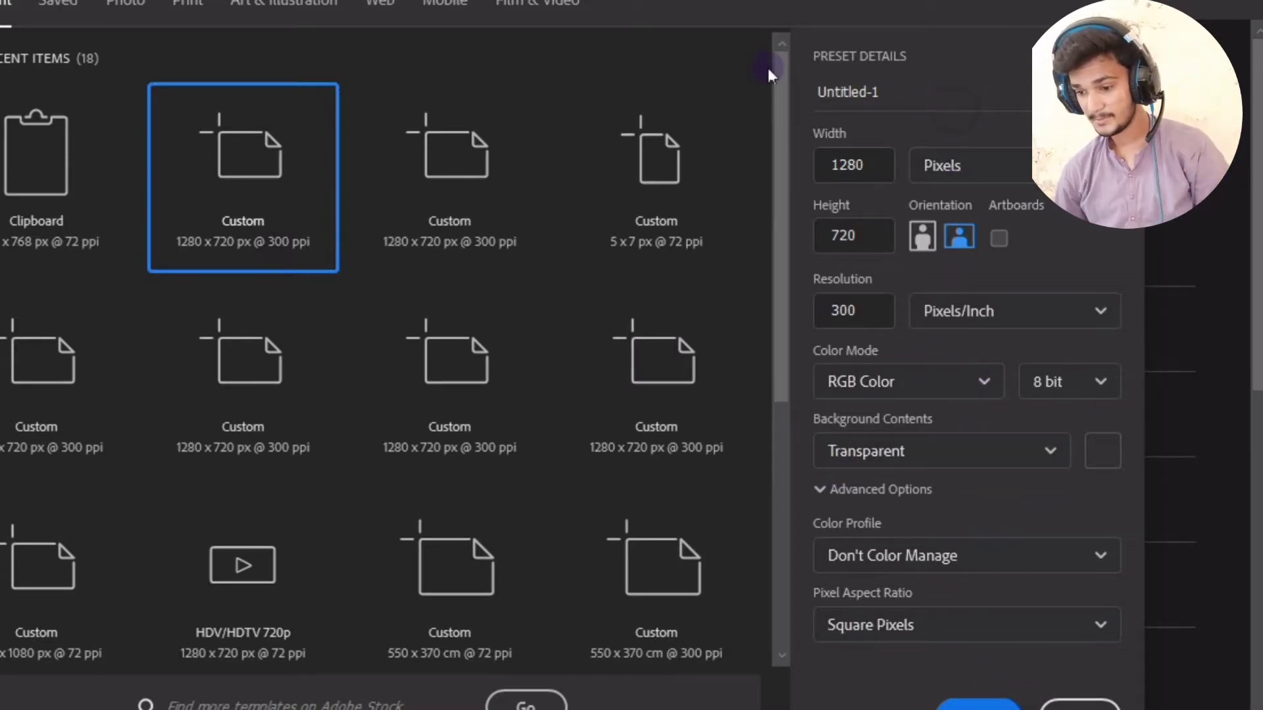
left_click(852, 89)
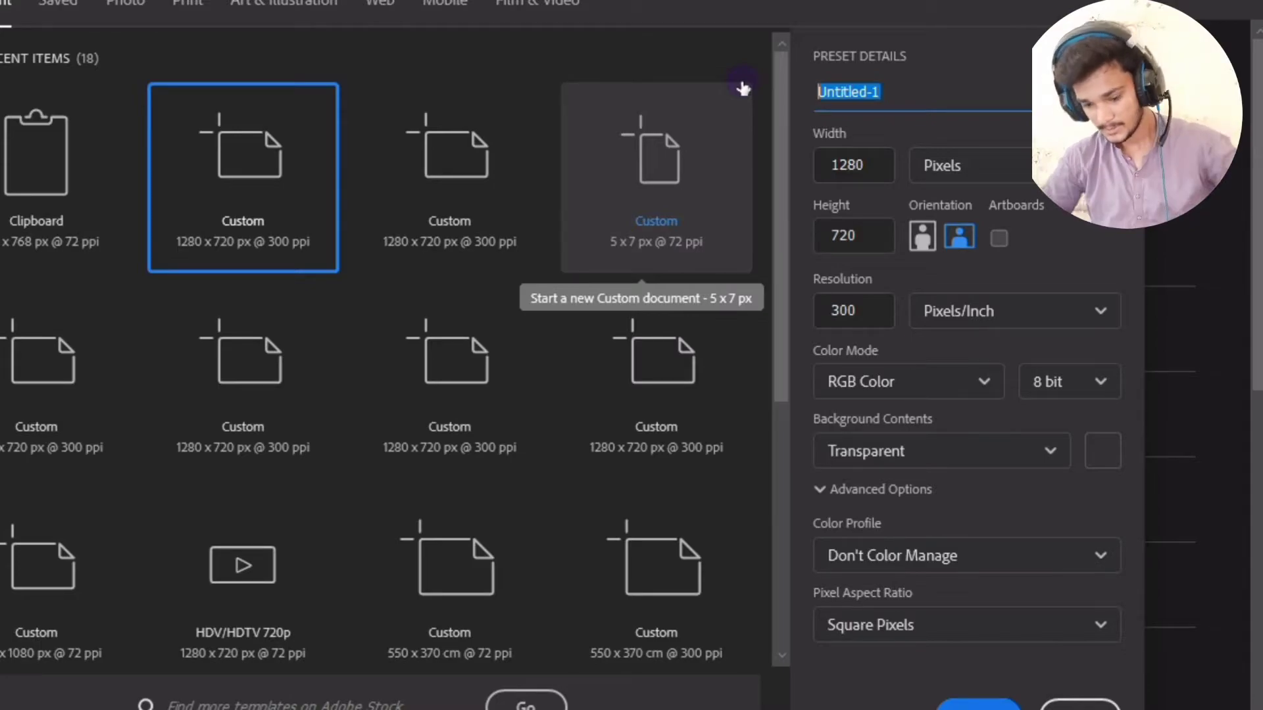
type("youtube lec01")
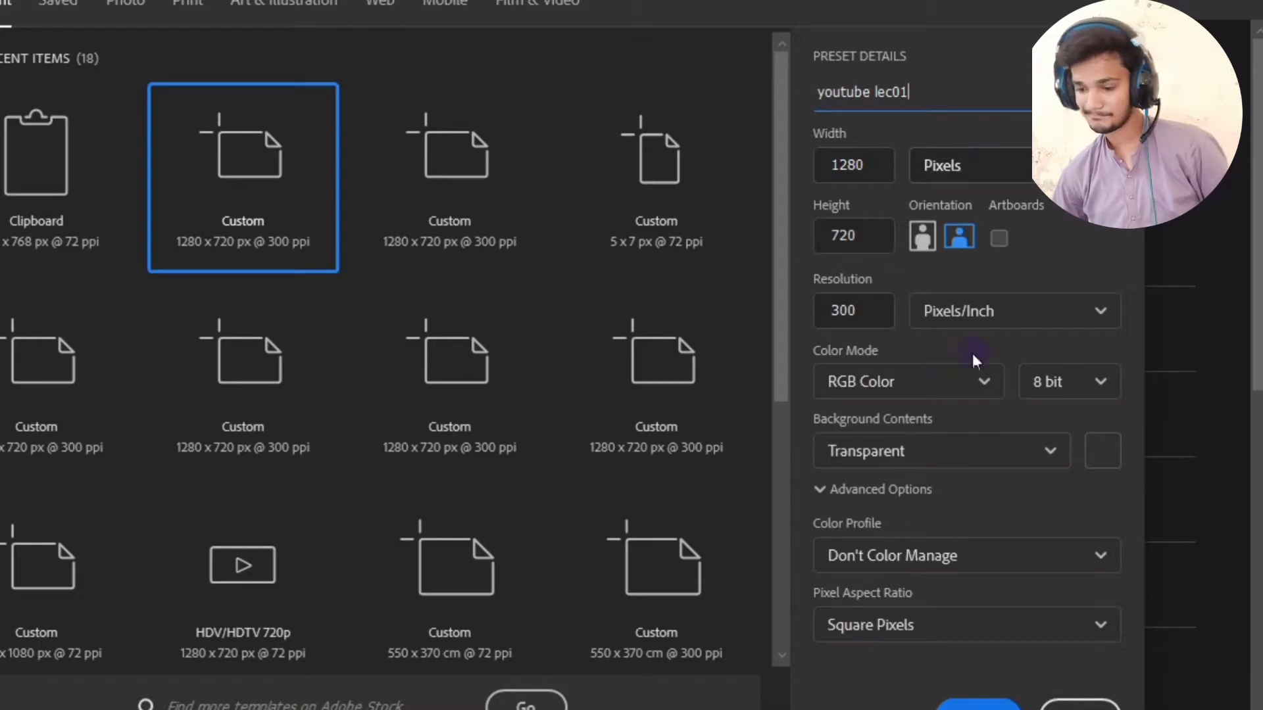
left_click(977, 705)
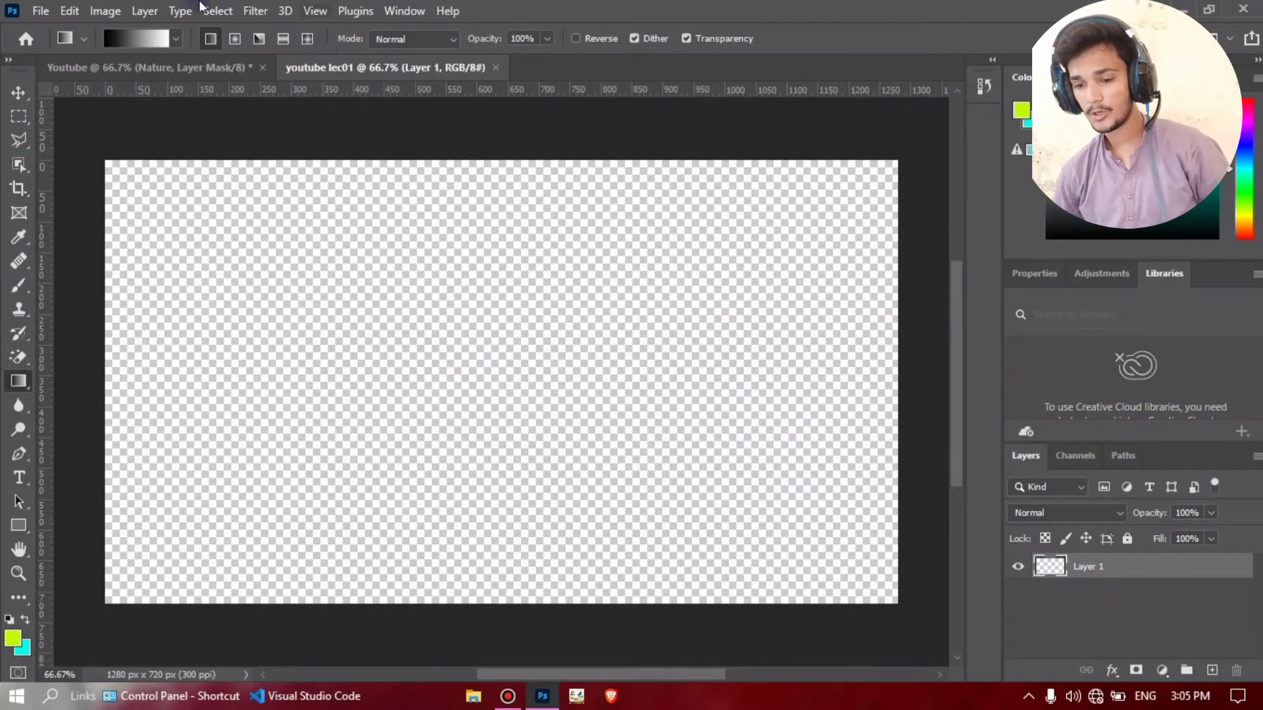
- Embed the sky photo as a 'sky' layer, stretched to both canvas edges, and commit it
left_click(40, 9)
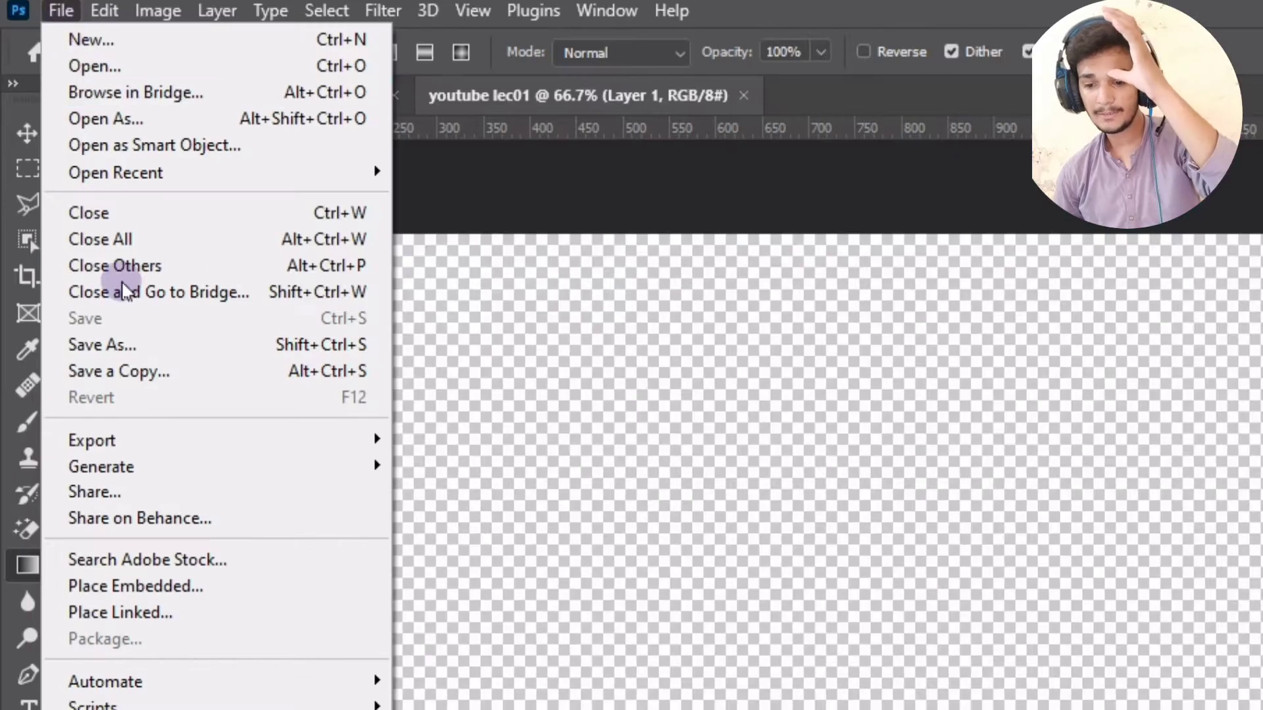
left_click(109, 396)
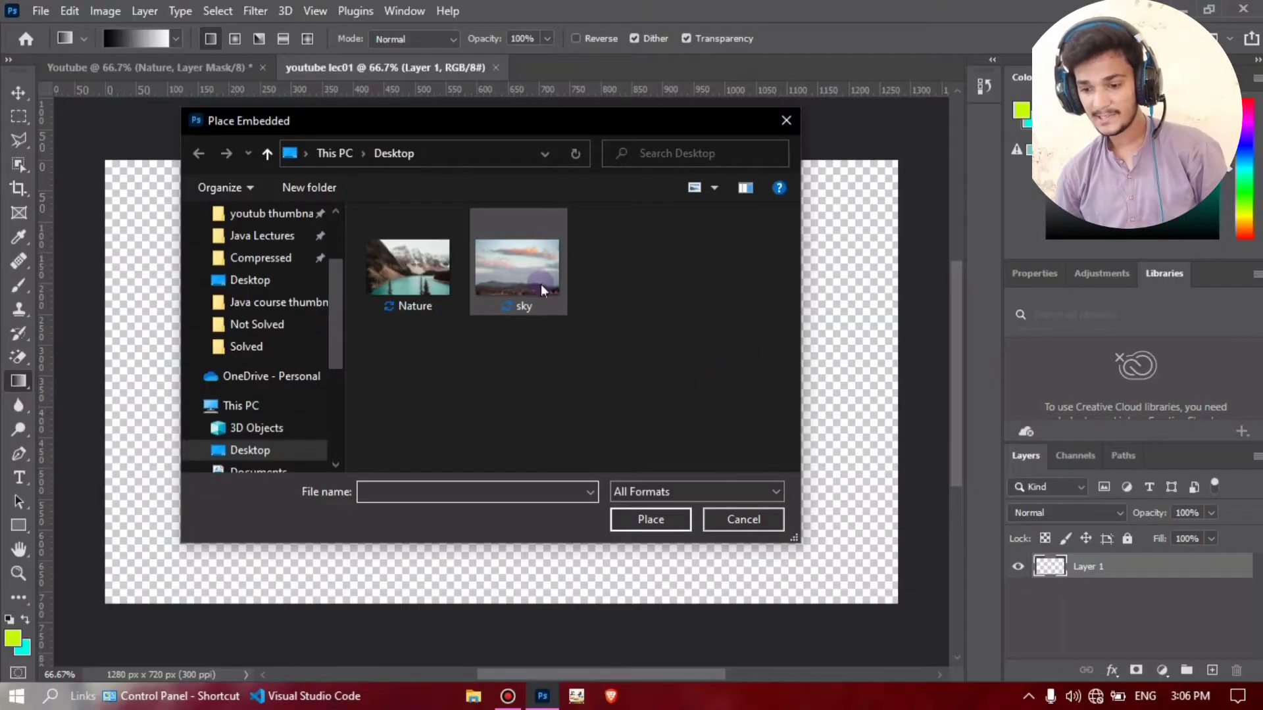
left_click(537, 281)
left_click(648, 523)
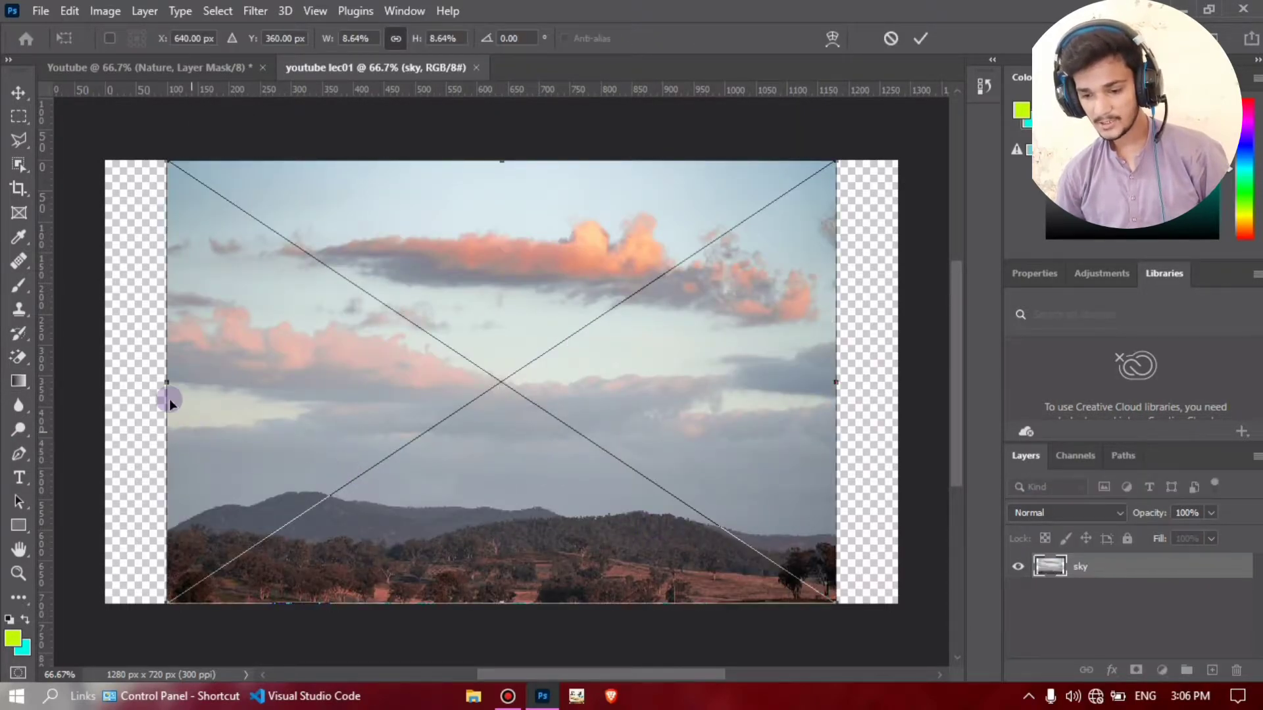
left_click_drag(166, 381, 107, 388)
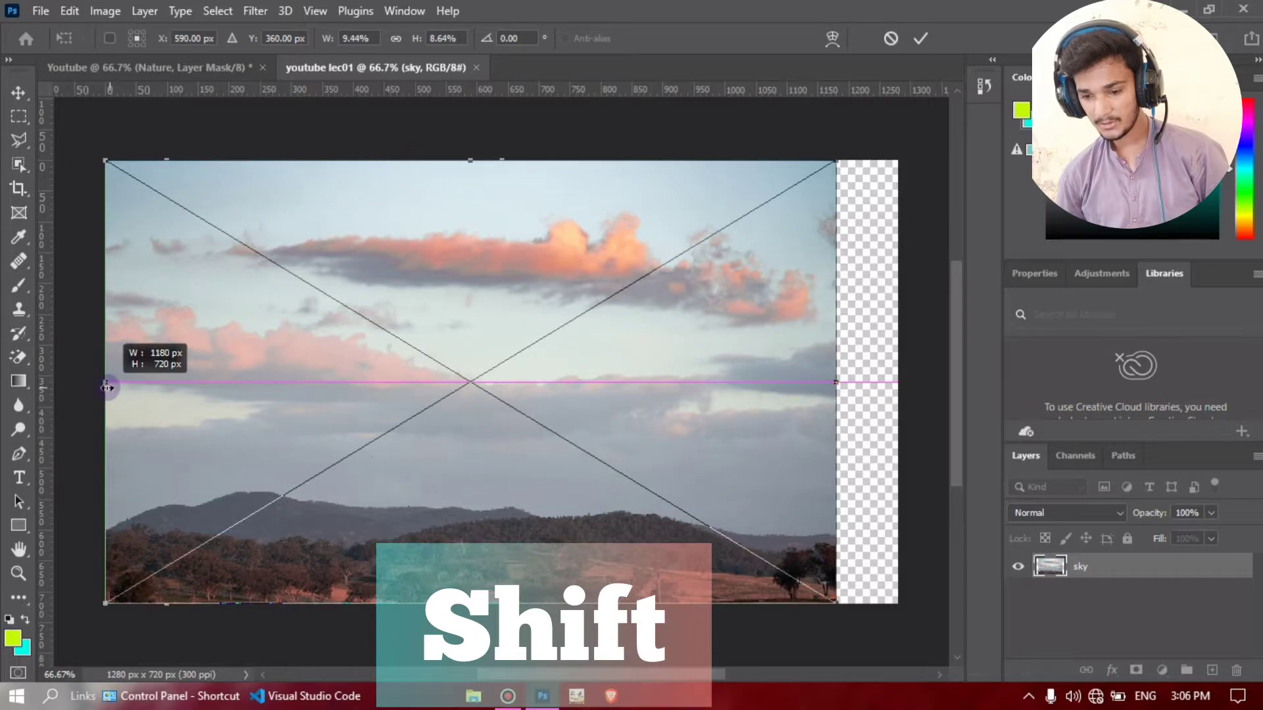
left_click_drag(835, 381, 897, 386)
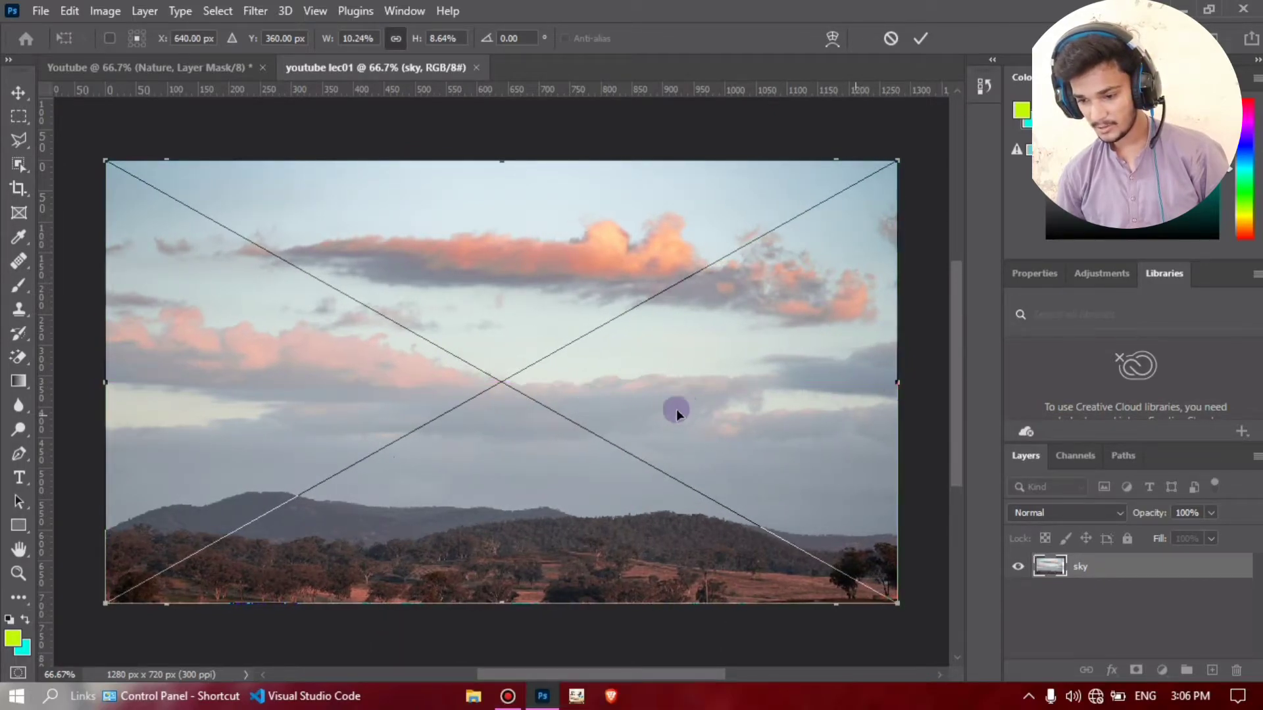
left_click(920, 41)
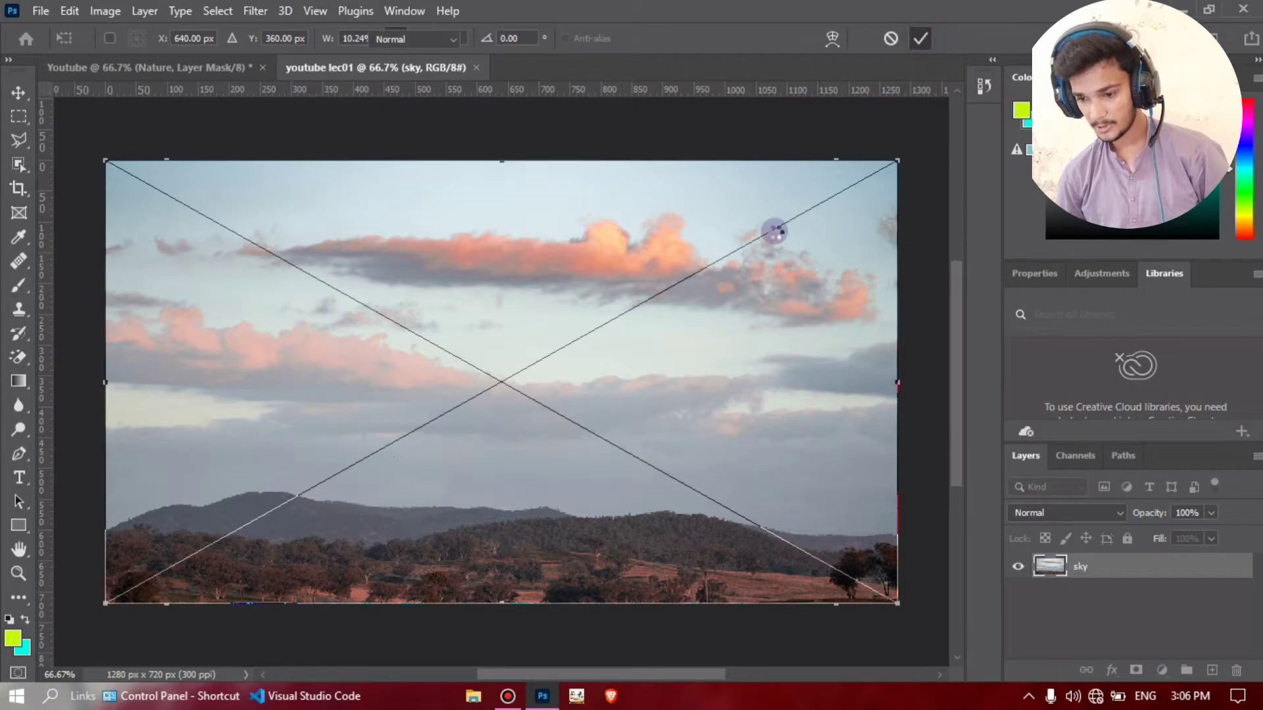
- Embed the Nature photo above the sky layer, stretched to both canvas edges, and commit it
key("g")
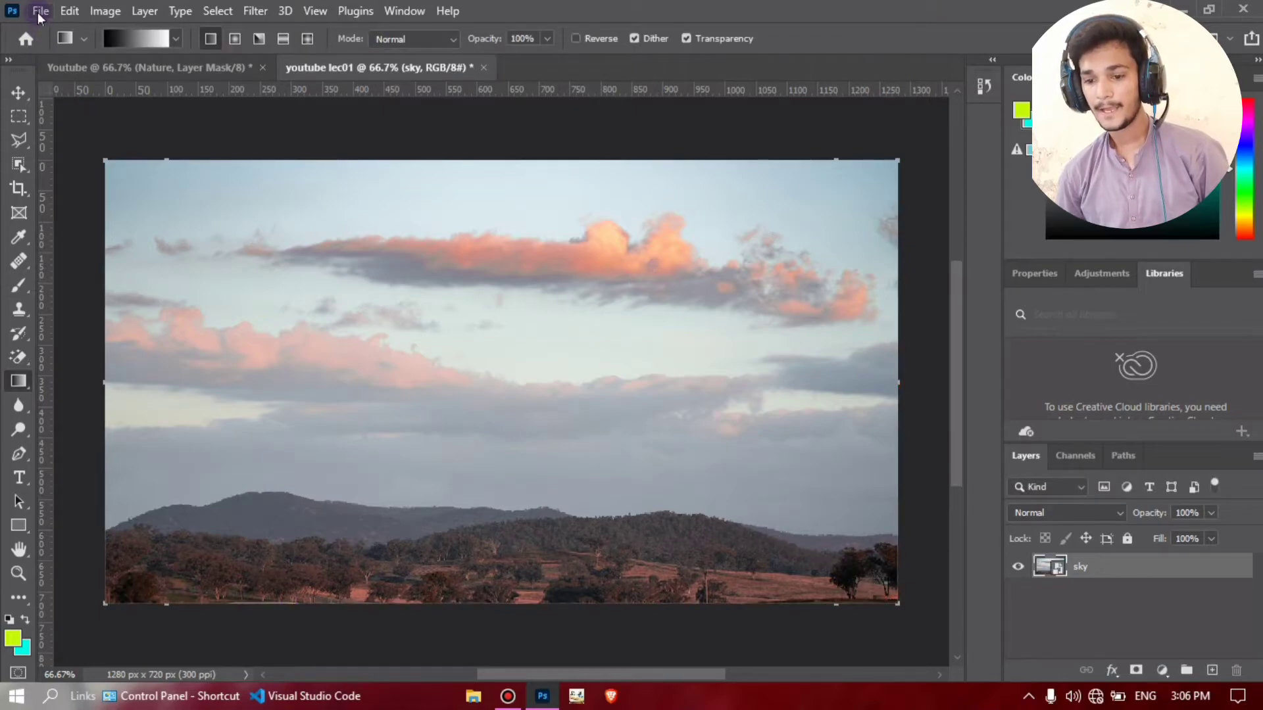
left_click(40, 11)
left_click(114, 394)
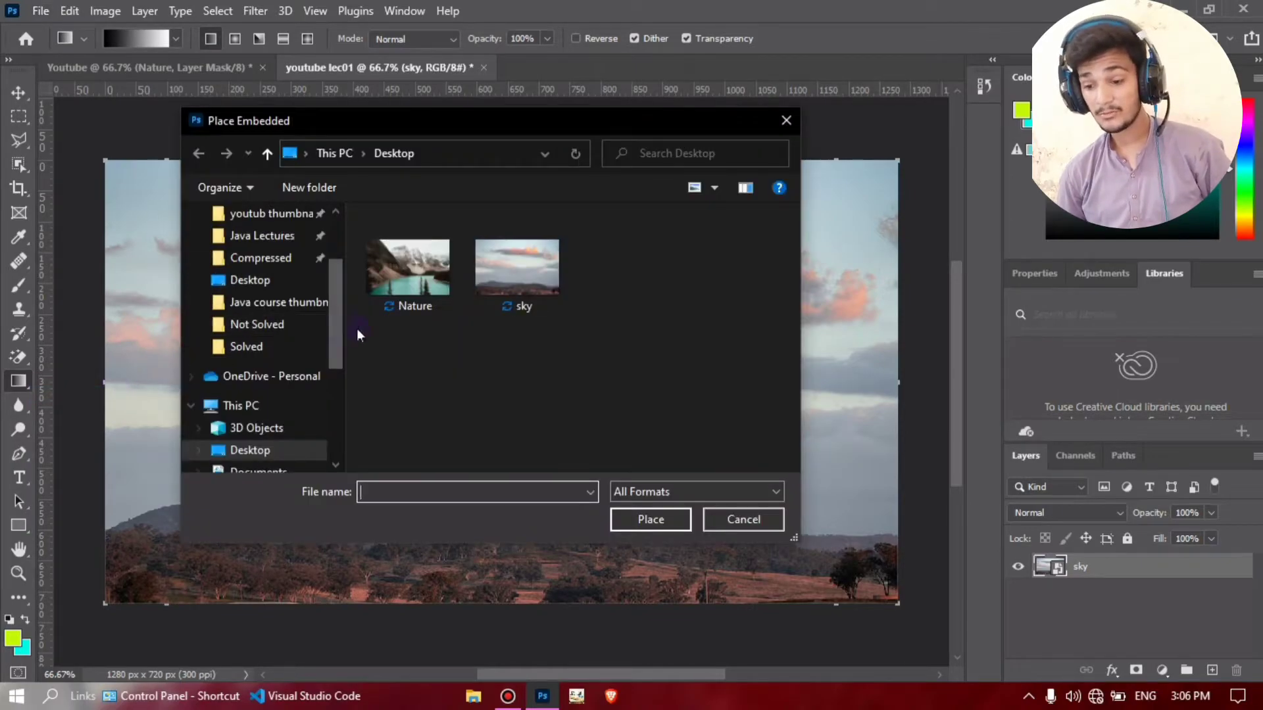
left_click(429, 292)
left_click(629, 511)
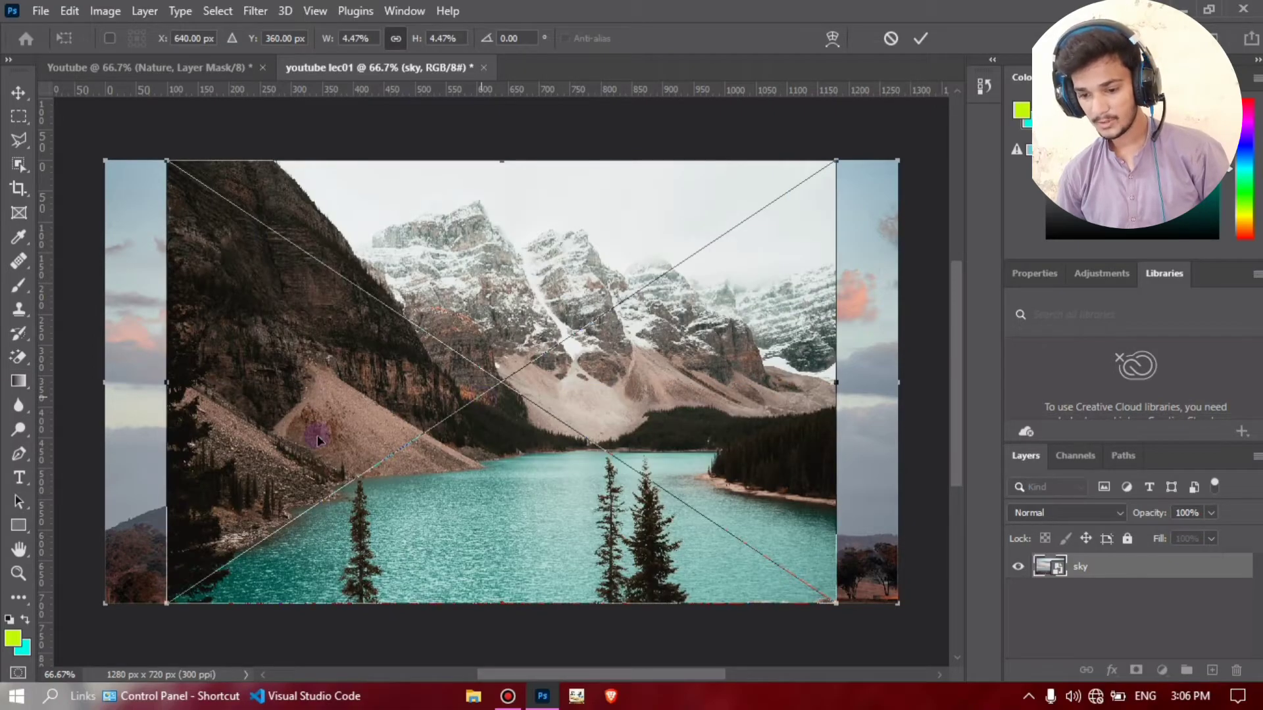
left_click_drag(167, 382, 124, 382)
left_click_drag(832, 382, 897, 382)
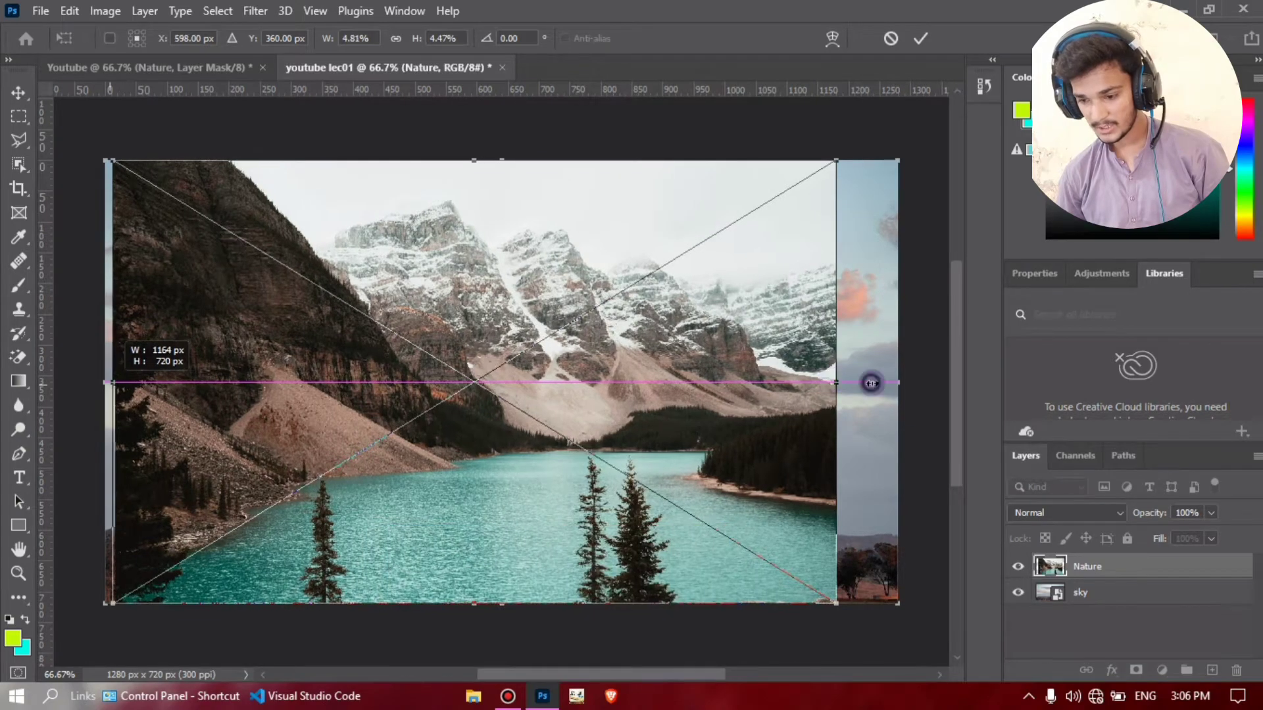
left_click(919, 39)
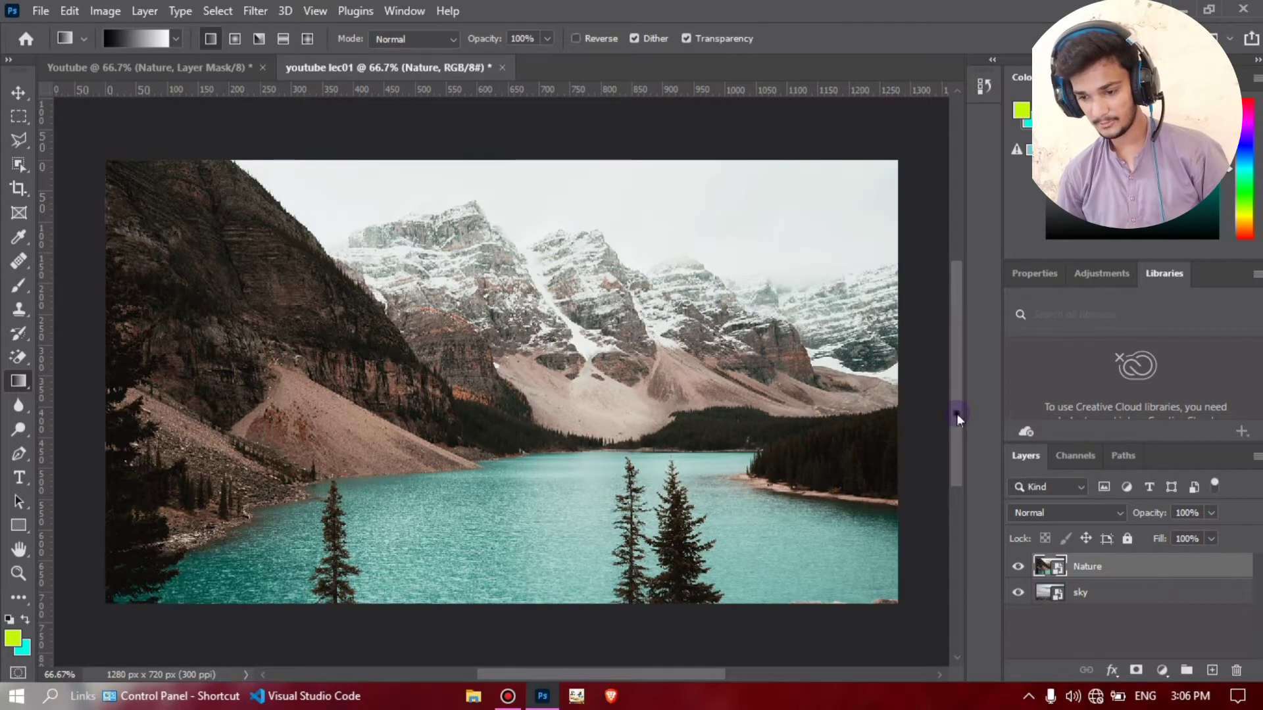
left_click_drag(956, 413, 956, 409)
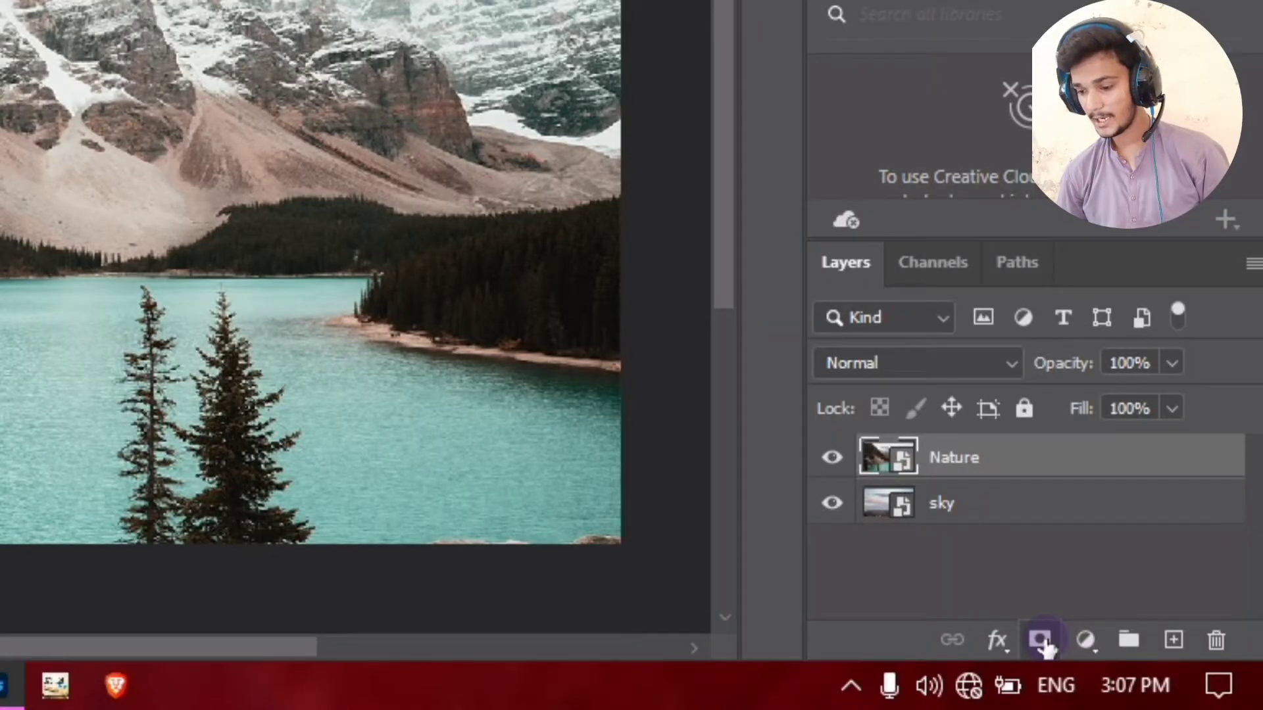
- Add a layer mask to the Nature layer and drag a horizontal gradient blending lake into sky
left_click(1040, 641)
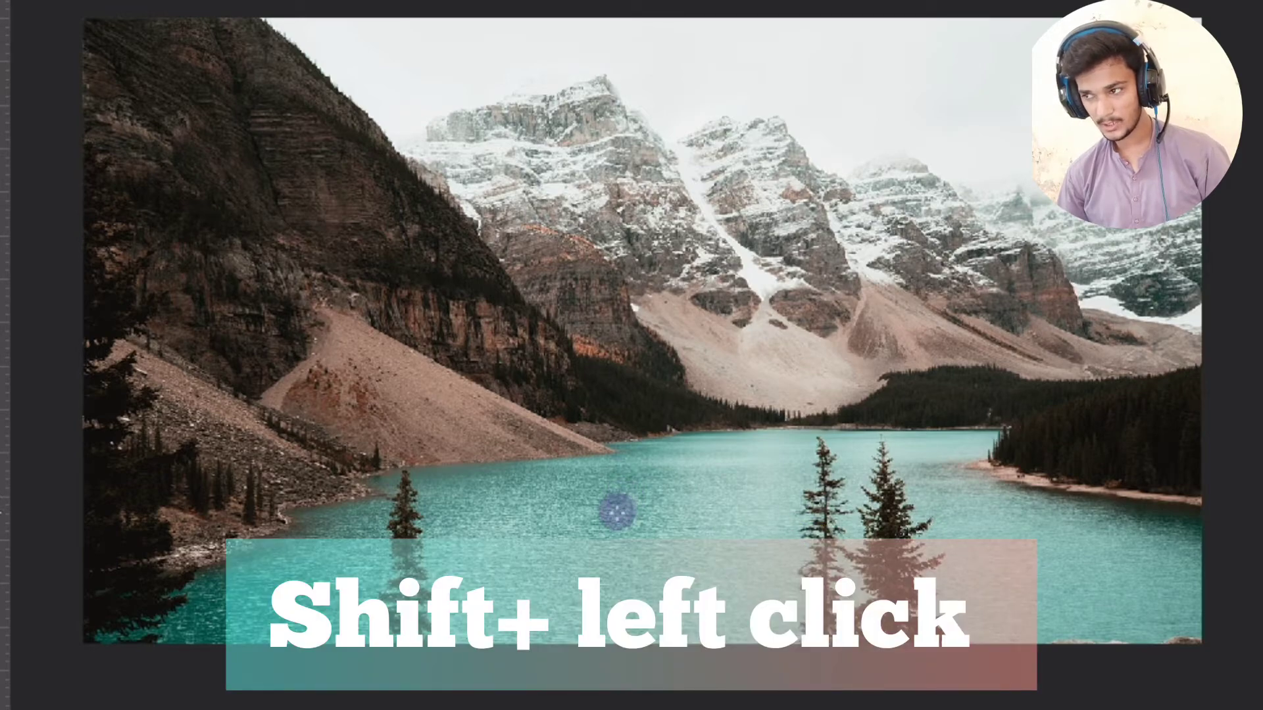
left_click(579, 514)
left_click(692, 515, "shift")
left_click_drag(692, 517, 724, 517)
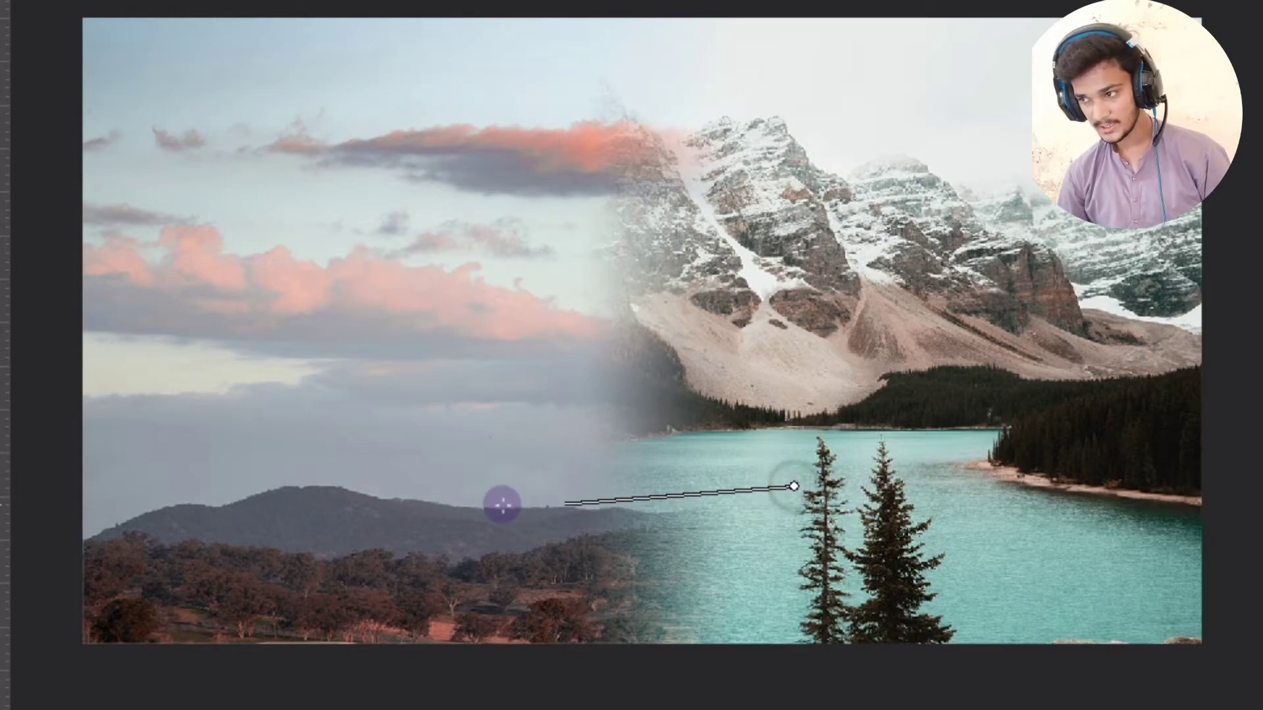
left_click_drag(794, 486, 404, 487)
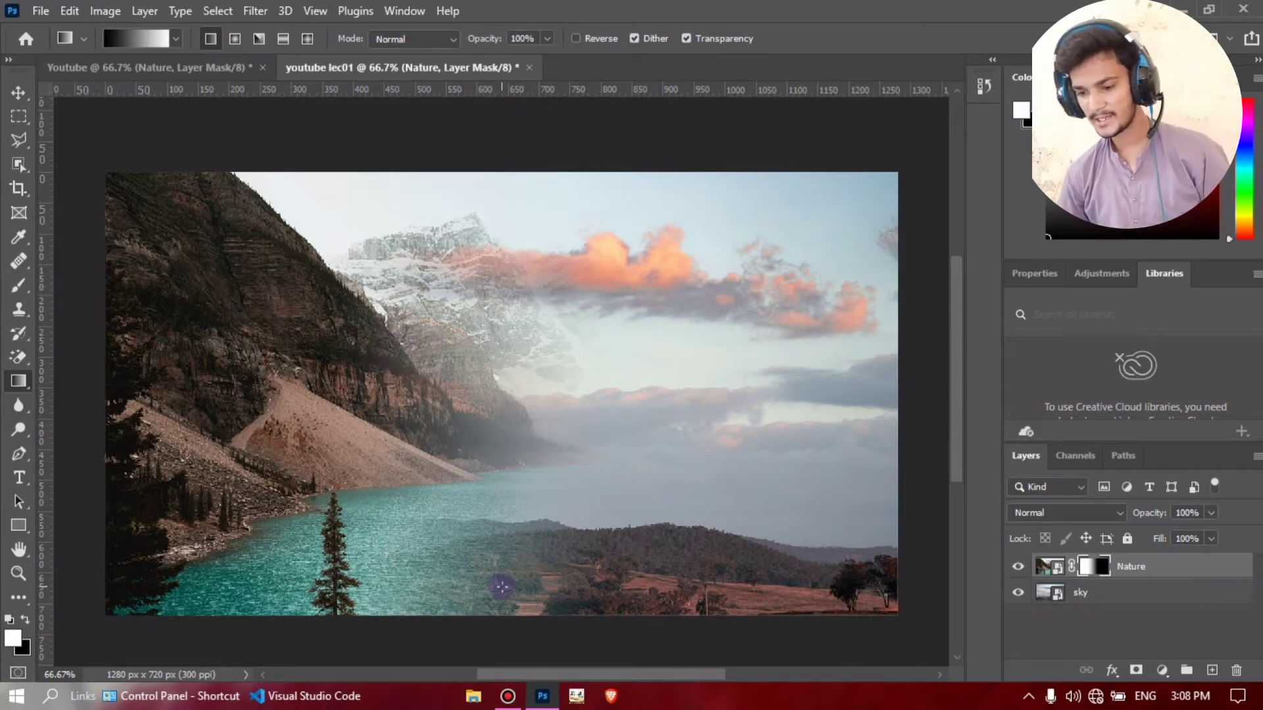
- Pick the first Basics gradient preset and redraw the mask with a narrower lake-to-sky transition
mouse_move(560, 572)
left_mouse_down()
mouse_move(508, 571)
mouse_move(606, 566)
left_mouse_up()
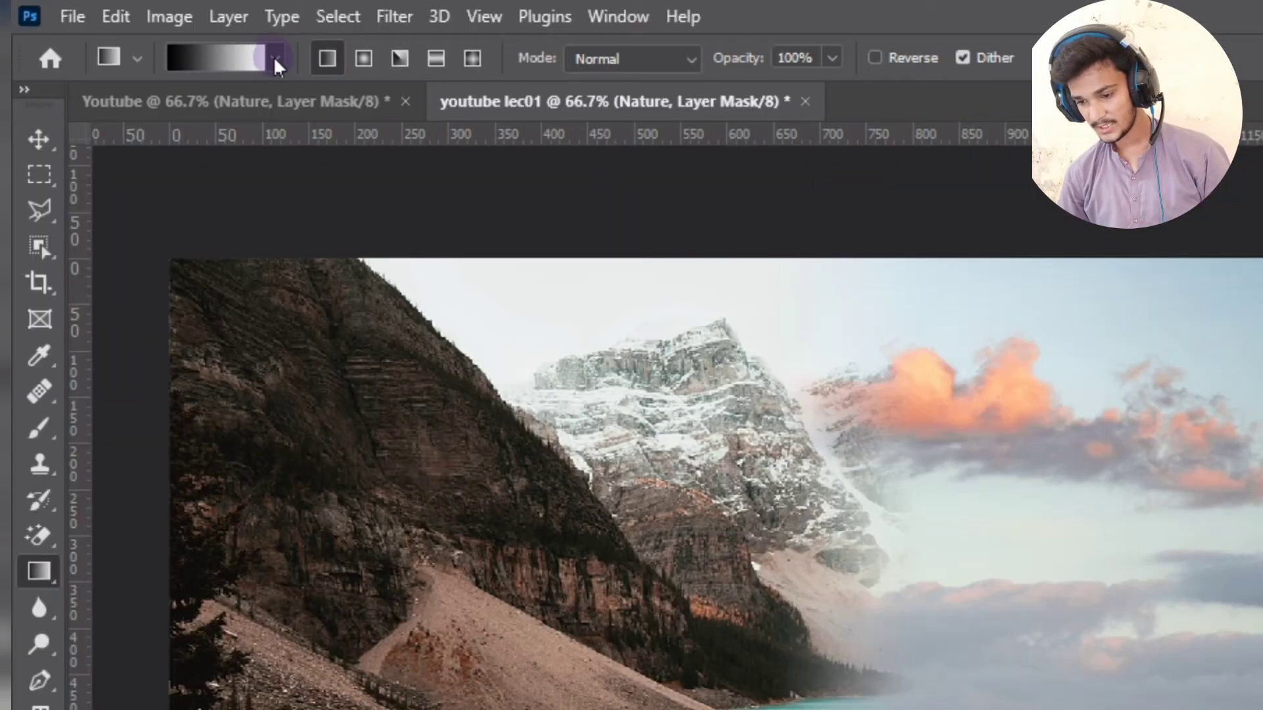
left_click(176, 39)
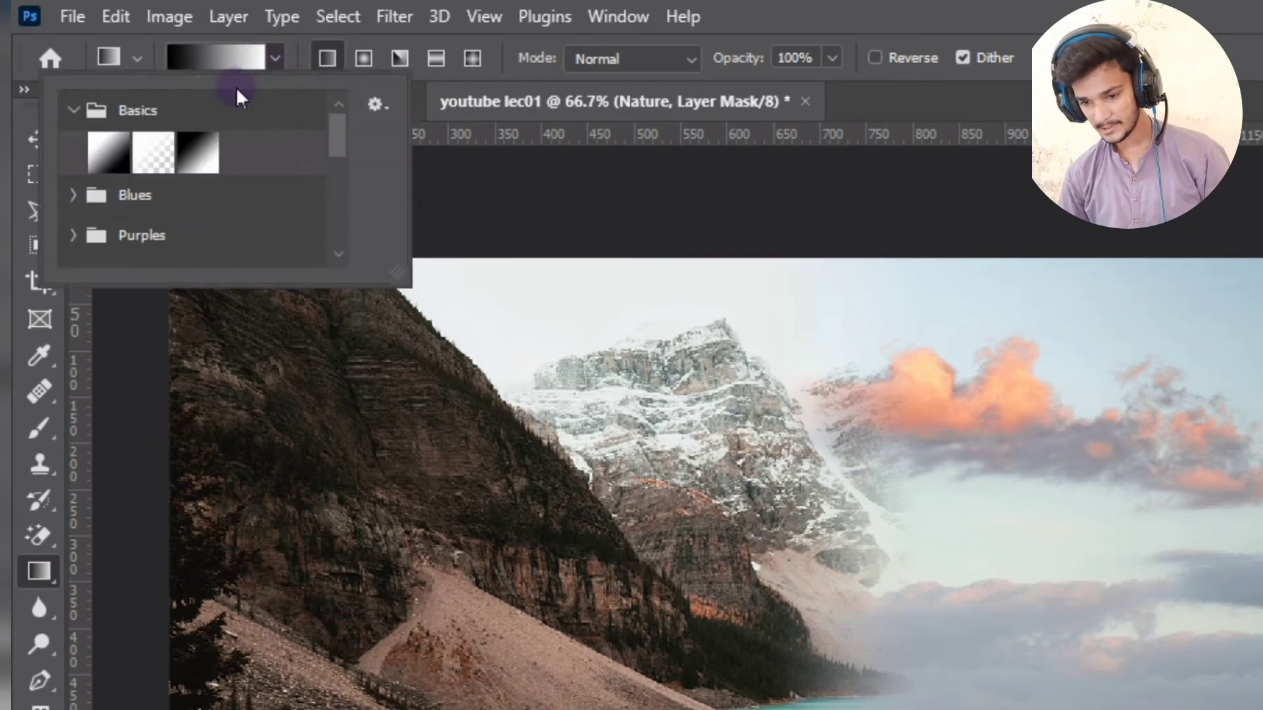
left_click(110, 154)
left_click(74, 110)
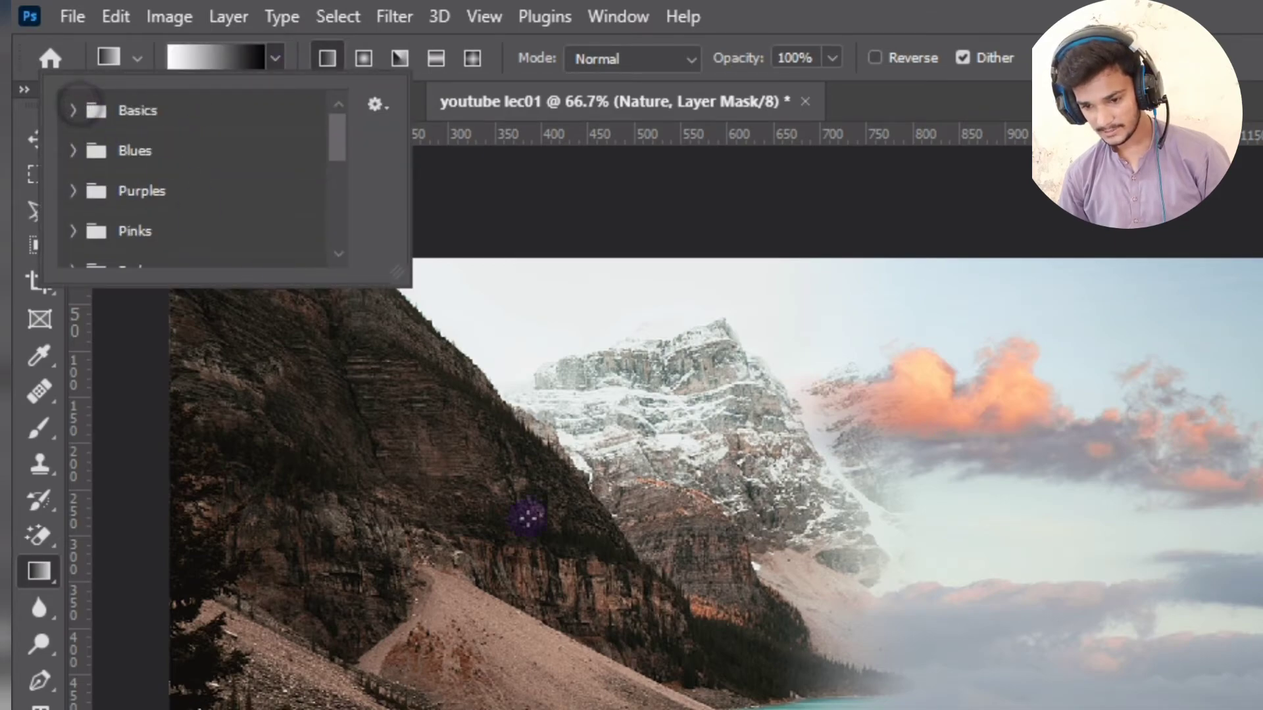
key("Escape")
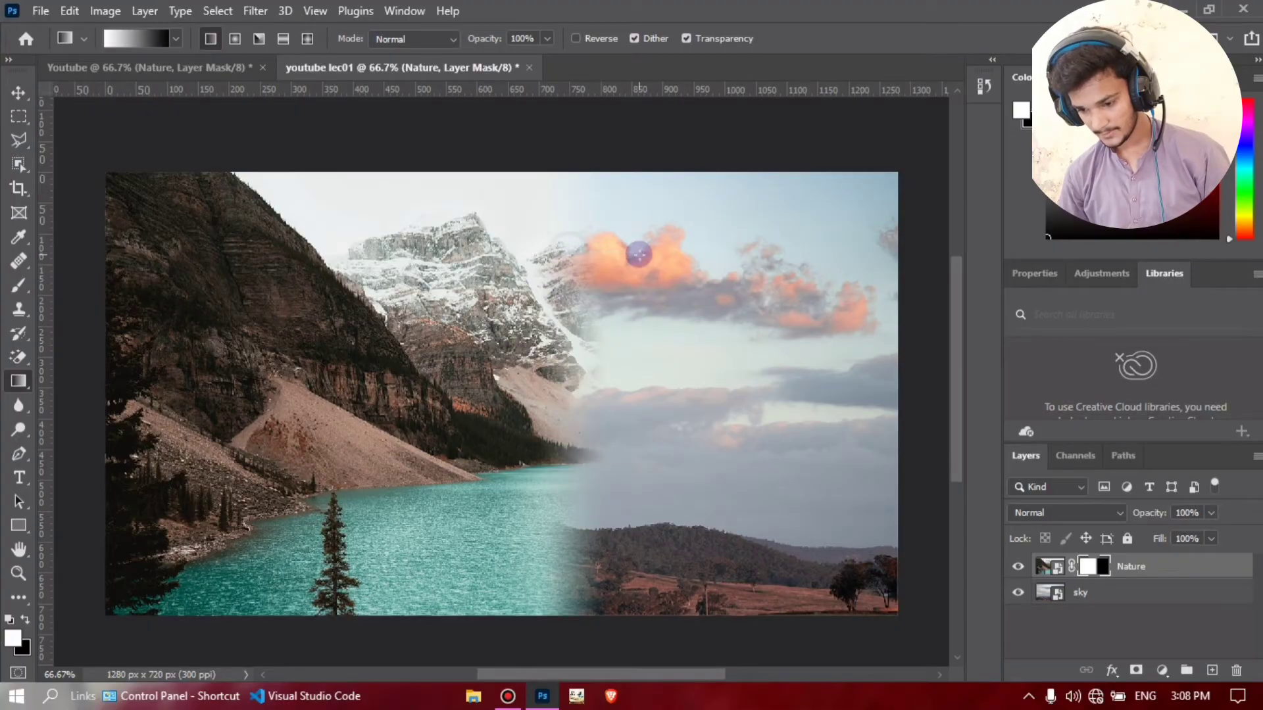
left_click_drag(570, 252, 639, 254)
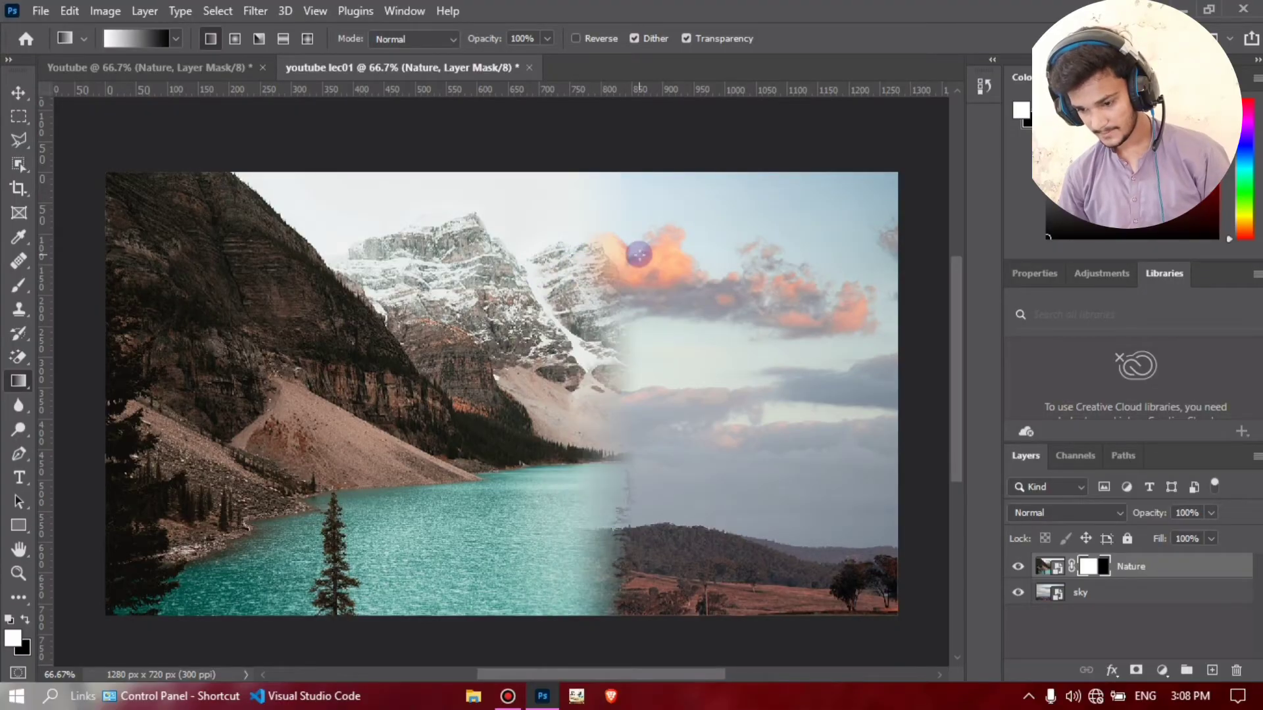
- Switch to the Basics black-to-white gradient and redraw the mask blend near the centre
left_click(176, 39)
left_click(44, 73)
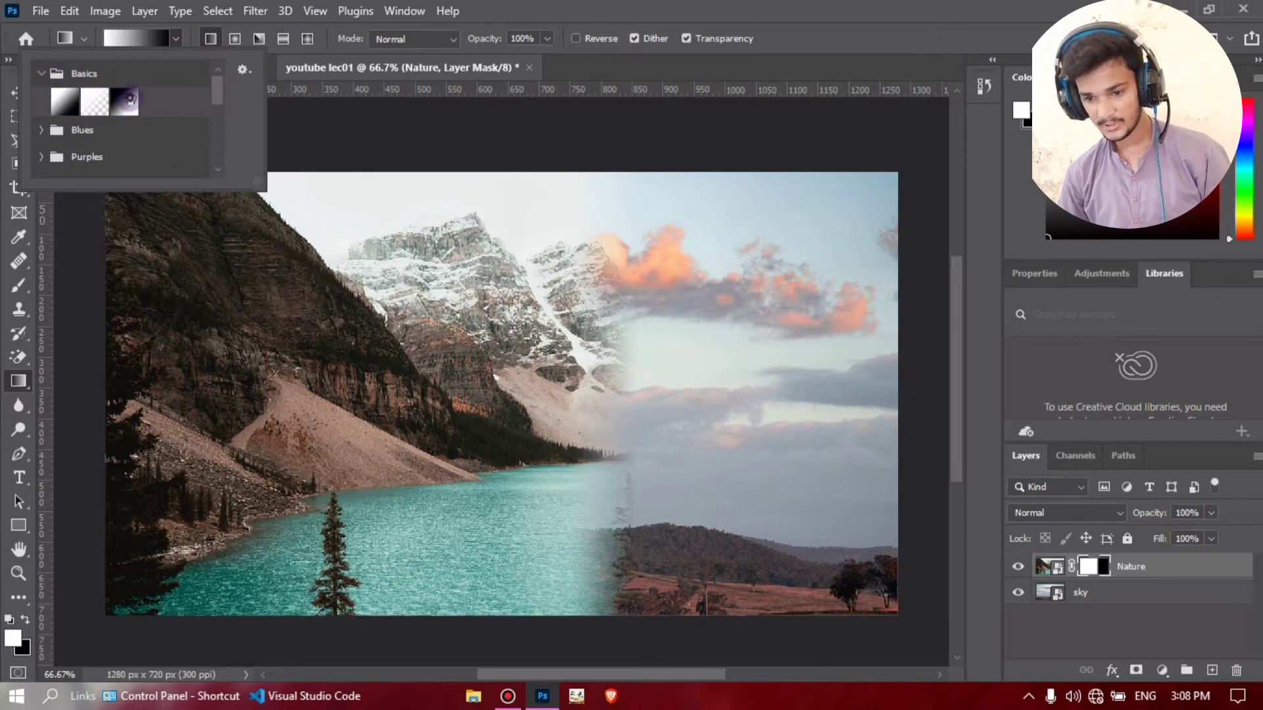
left_click(125, 101)
left_click(181, 44)
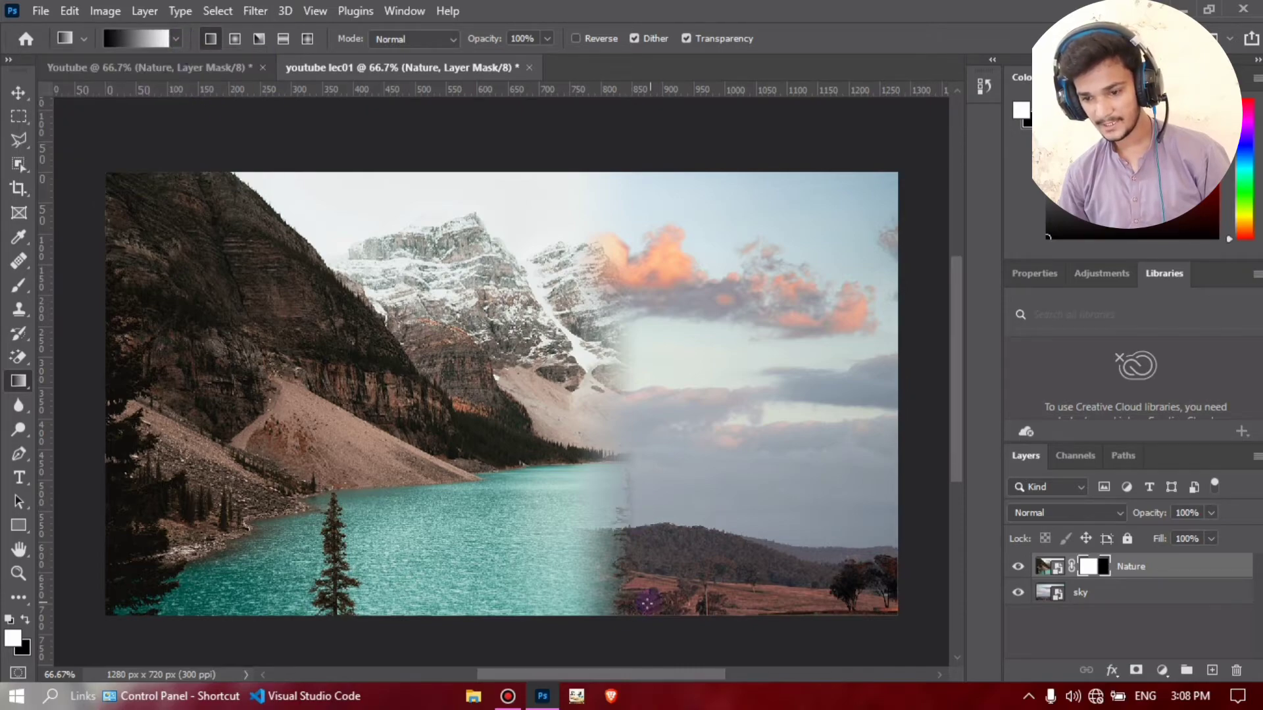
left_click_drag(598, 596, 687, 567)
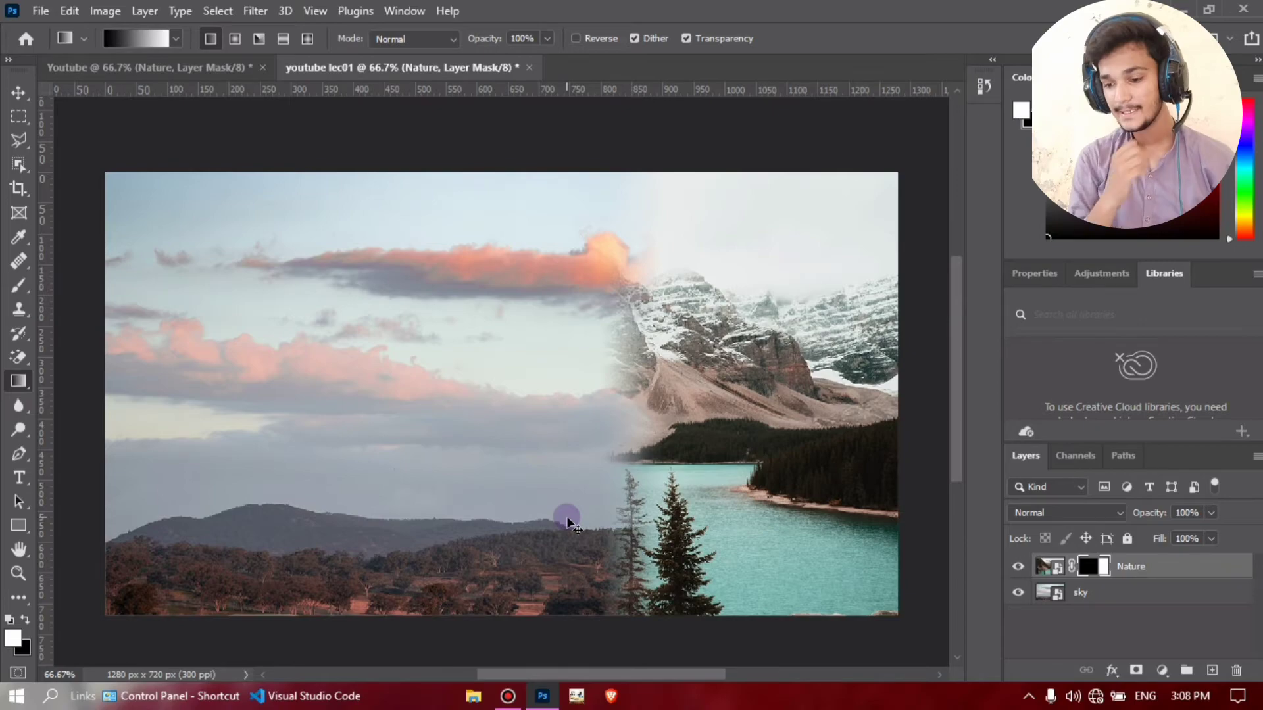
key("ctrl+i")
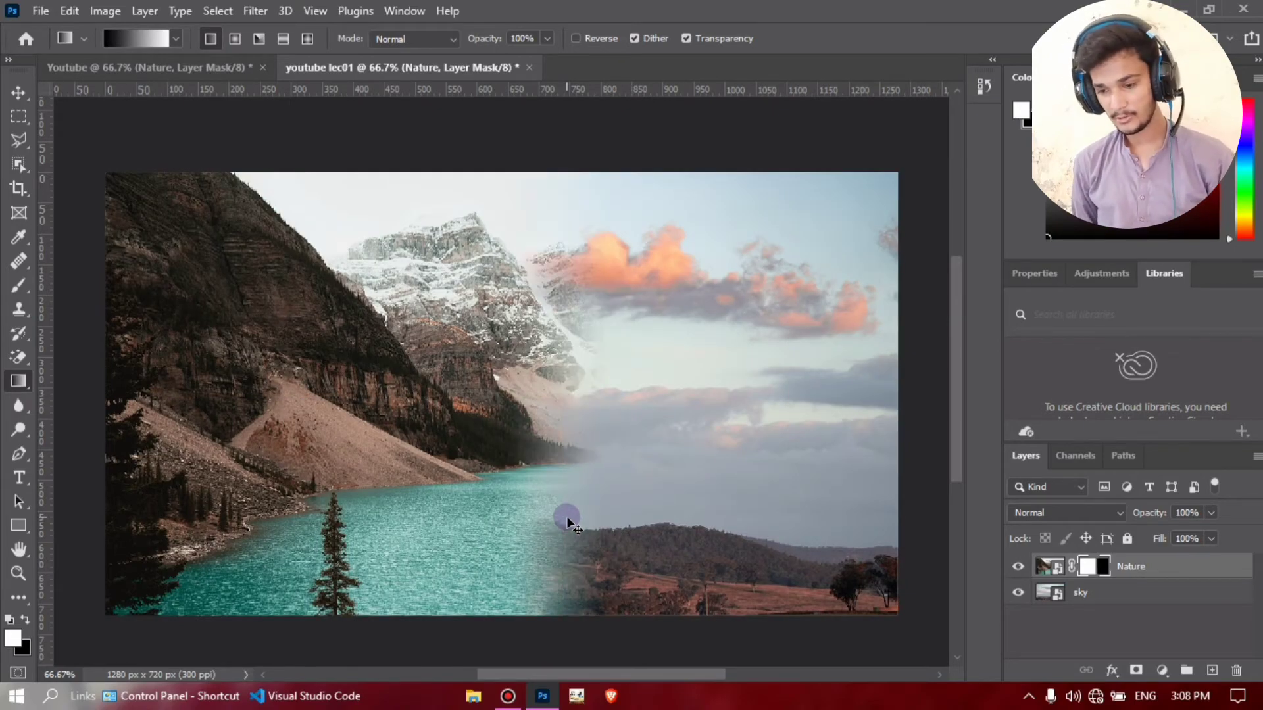
key("ctrl+i")
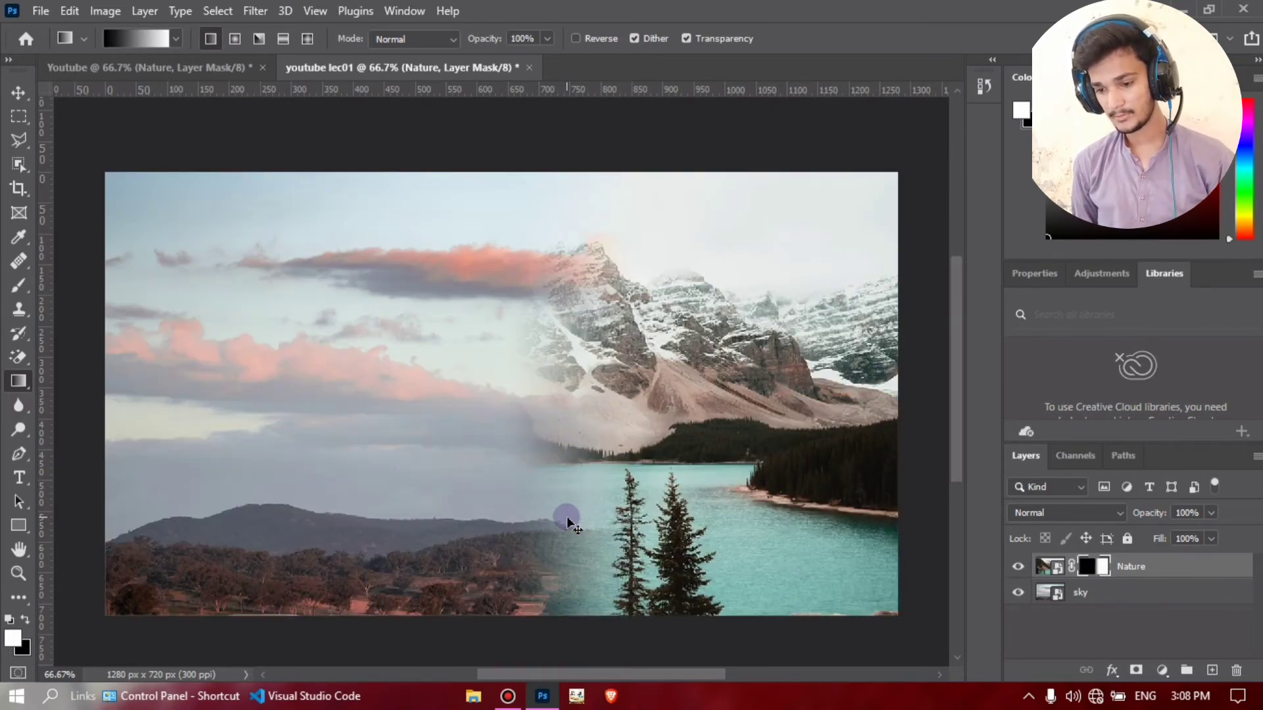
key("ctrl+z")
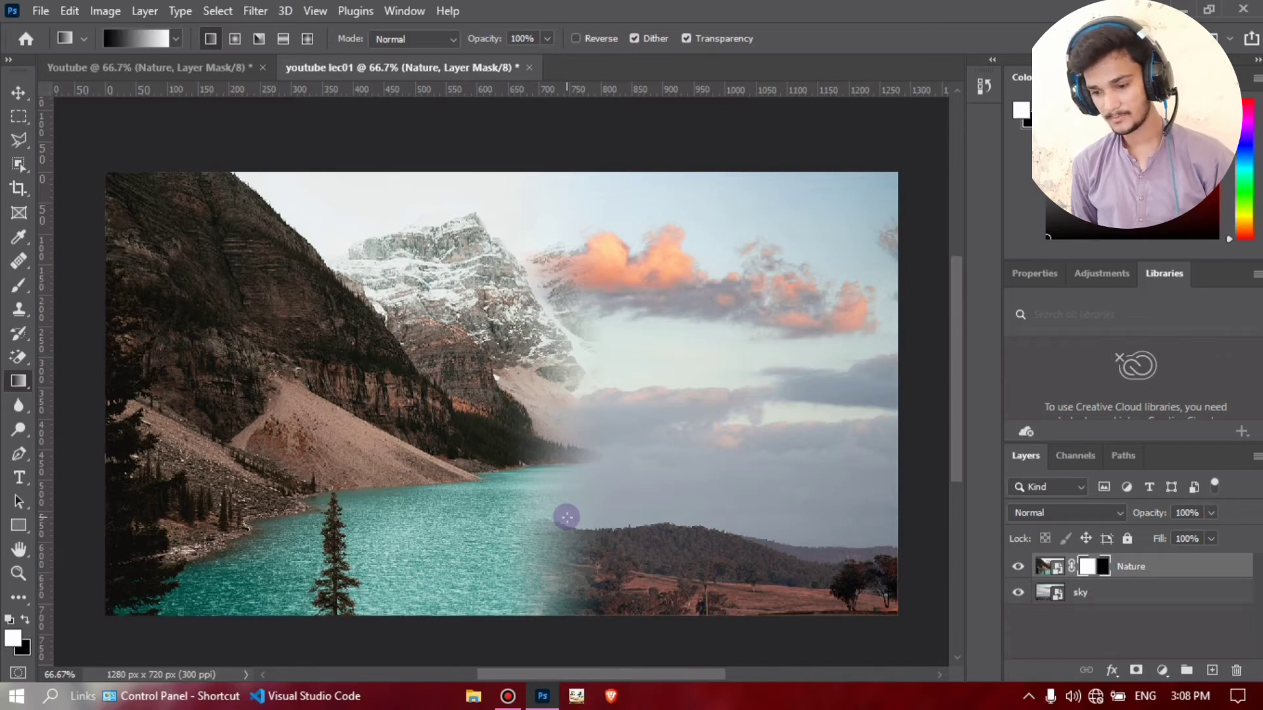